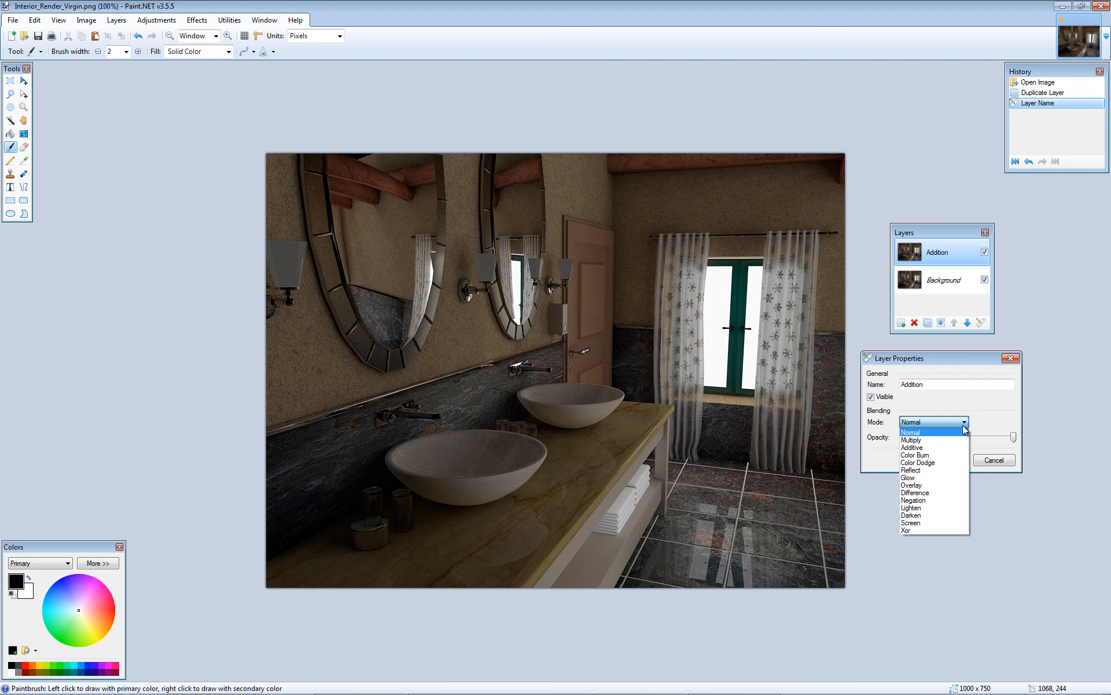
# - Preview the Multiply blend mode on the Addition layer and settle on Additive
pyautogui.click(939, 440)
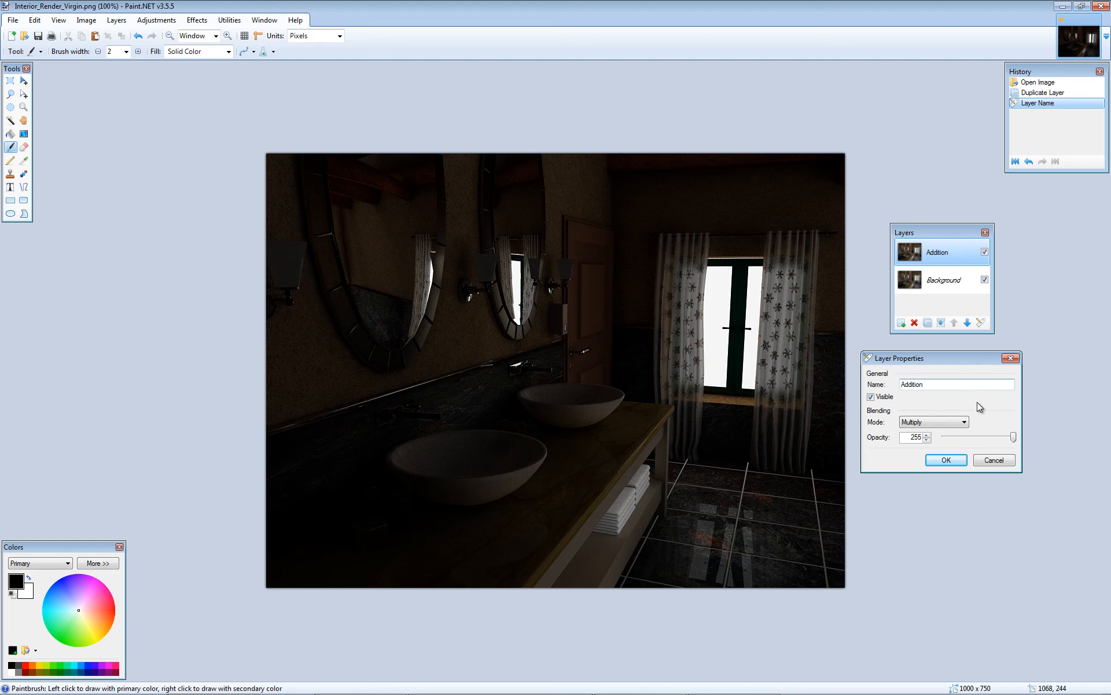
pyautogui.click(964, 422)
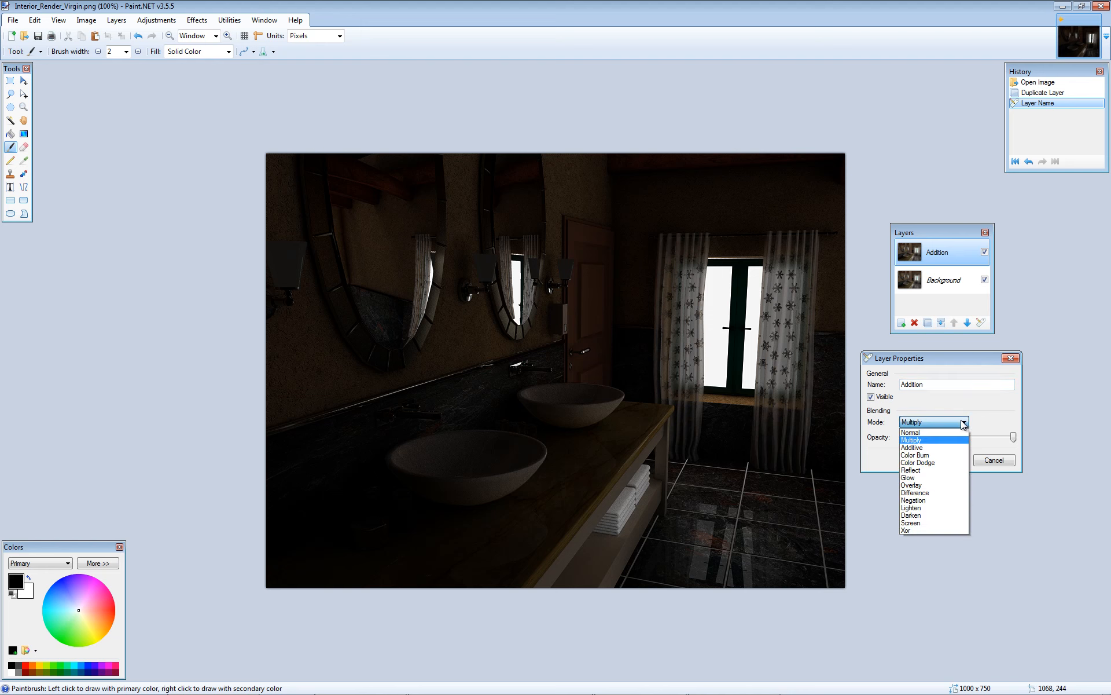
pyautogui.click(929, 447)
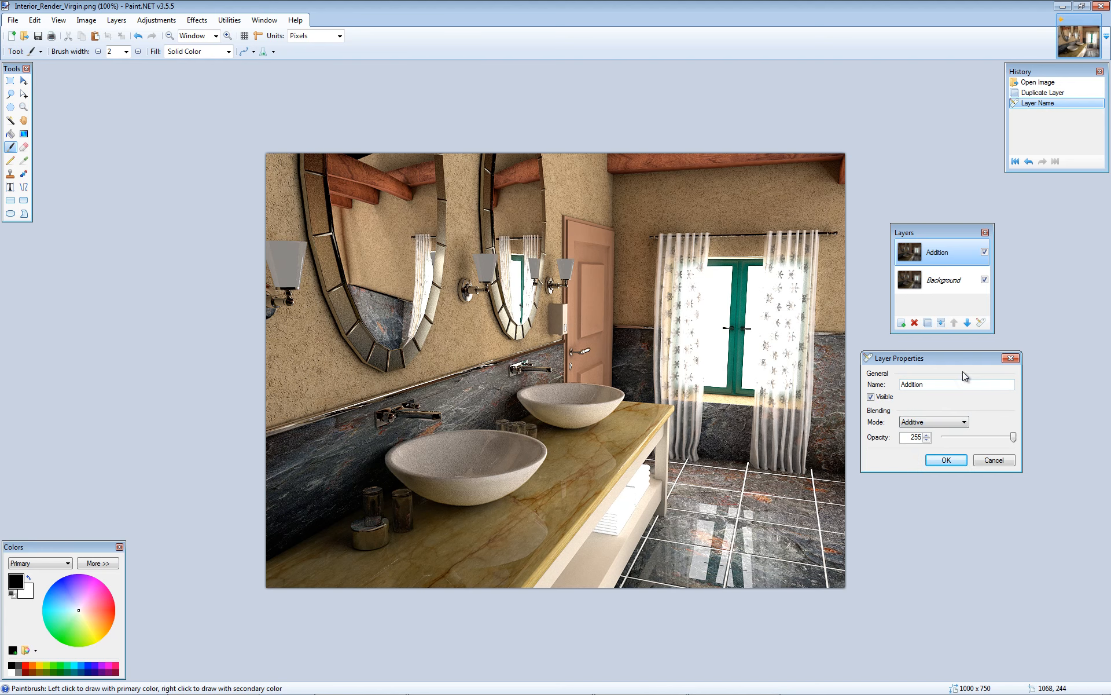
pyautogui.moveTo(959, 361); pyautogui.dragTo(964, 348)
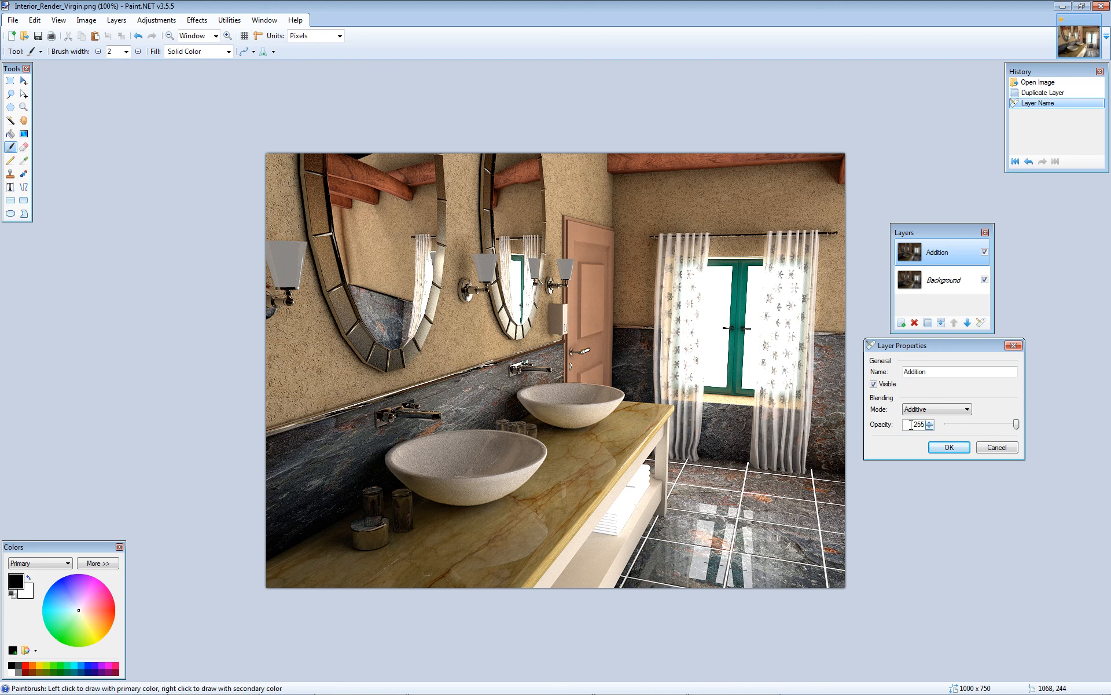
# - Set the Addition layer's opacity to 100 and apply the layer properties
pyautogui.moveTo(1017, 425); pyautogui.dragTo(979, 425)
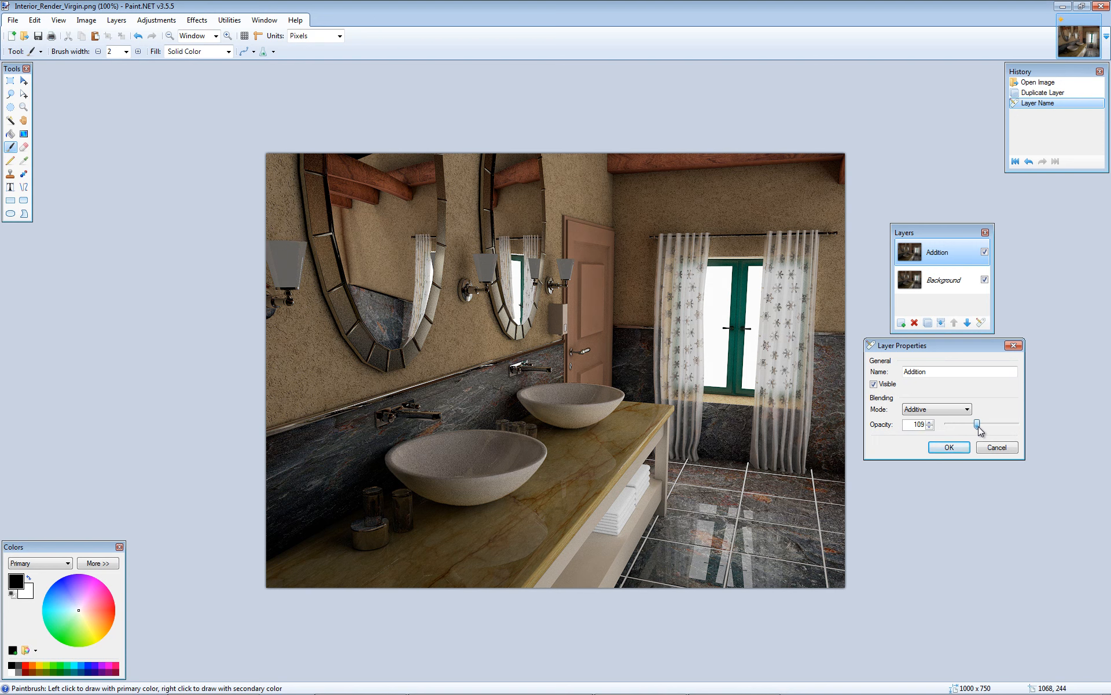
pyautogui.moveTo(908, 425); pyautogui.dragTo(928, 426)
pyautogui.write('100')
pyautogui.click(950, 447)
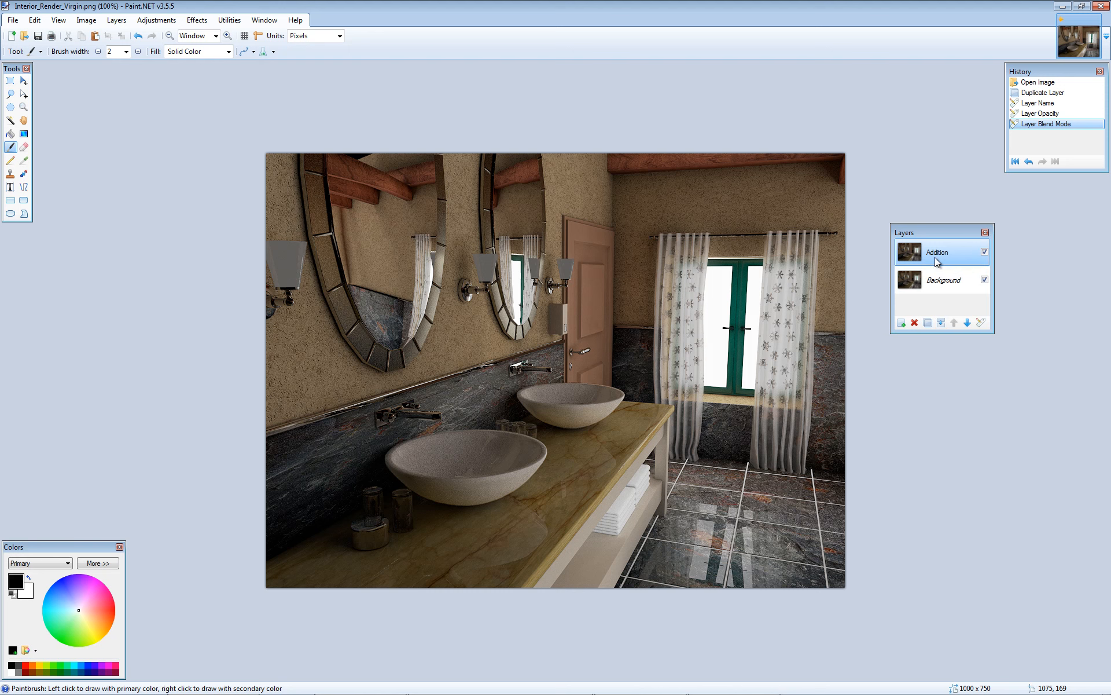
# - Duplicate the Addition layer and rename the copy as Addition 2
pyautogui.click(928, 323)
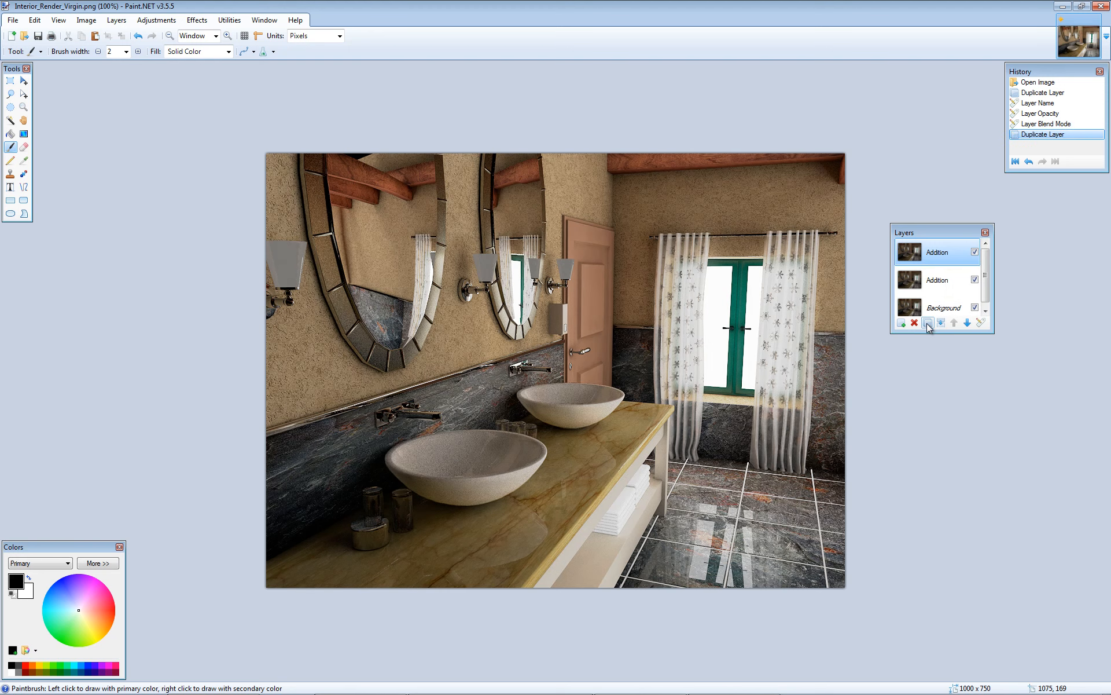
pyautogui.doubleClick(938, 253)
pyautogui.click(554, 321)
pyautogui.write('2')
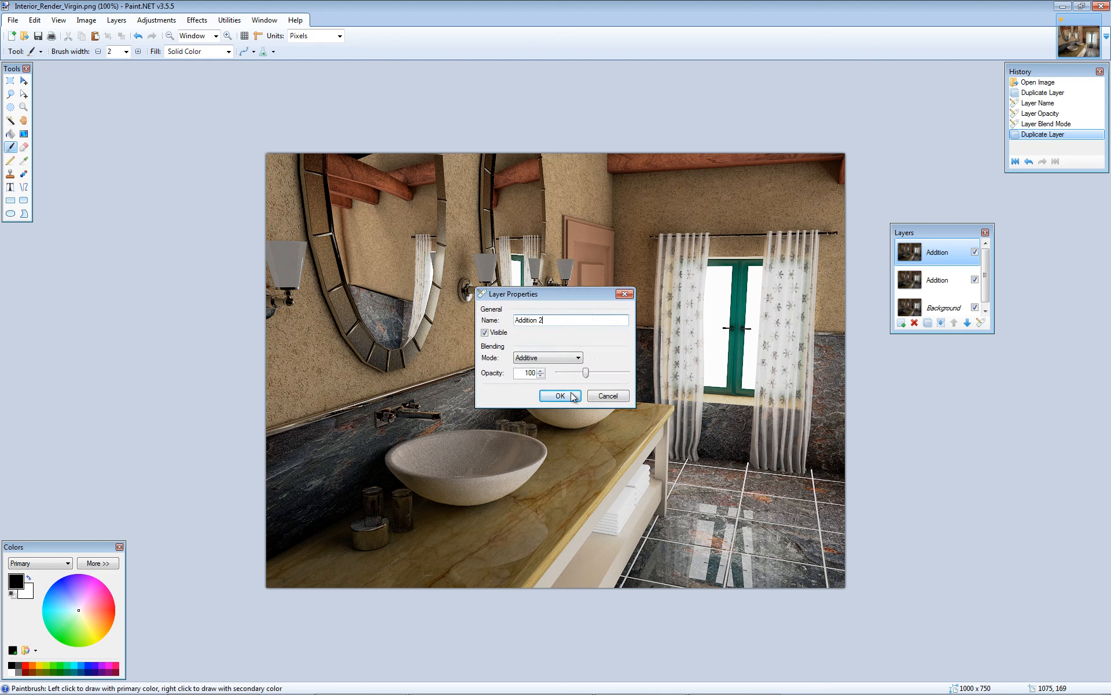
pyautogui.click(573, 397)
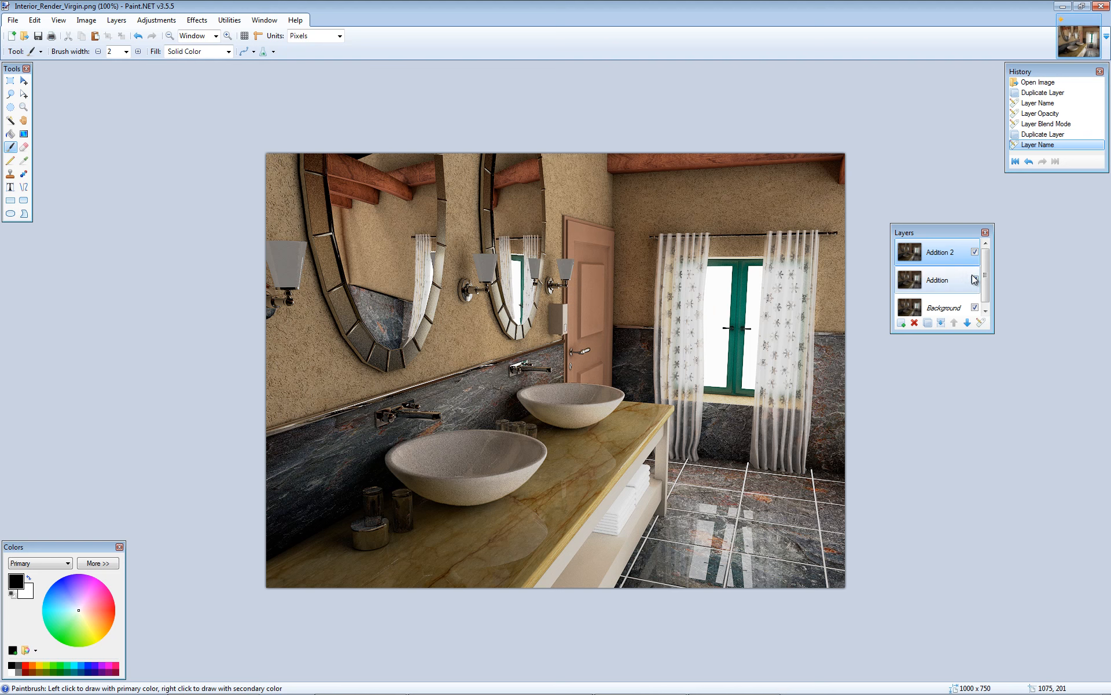
# - Hide the Addition and Addition 2 layers and show them again one at a time to compare their brightening effect
pyautogui.moveTo(989, 328); pyautogui.dragTo(1029, 383)
pyautogui.click(1021, 280)
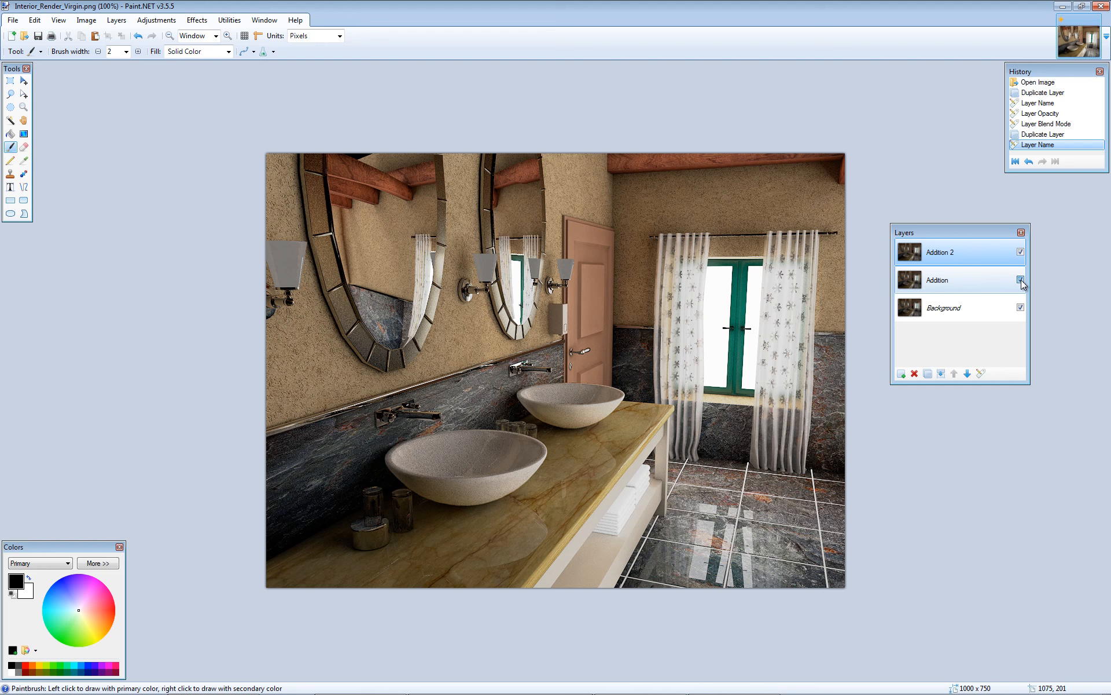
pyautogui.click(1020, 251)
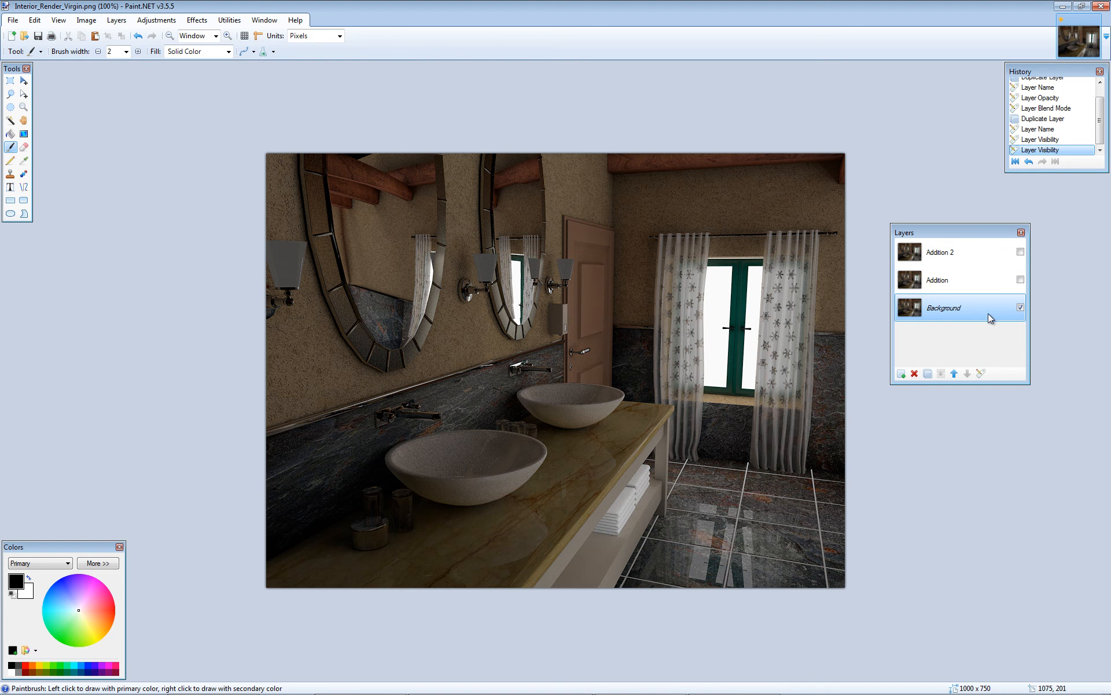
pyautogui.click(1021, 280)
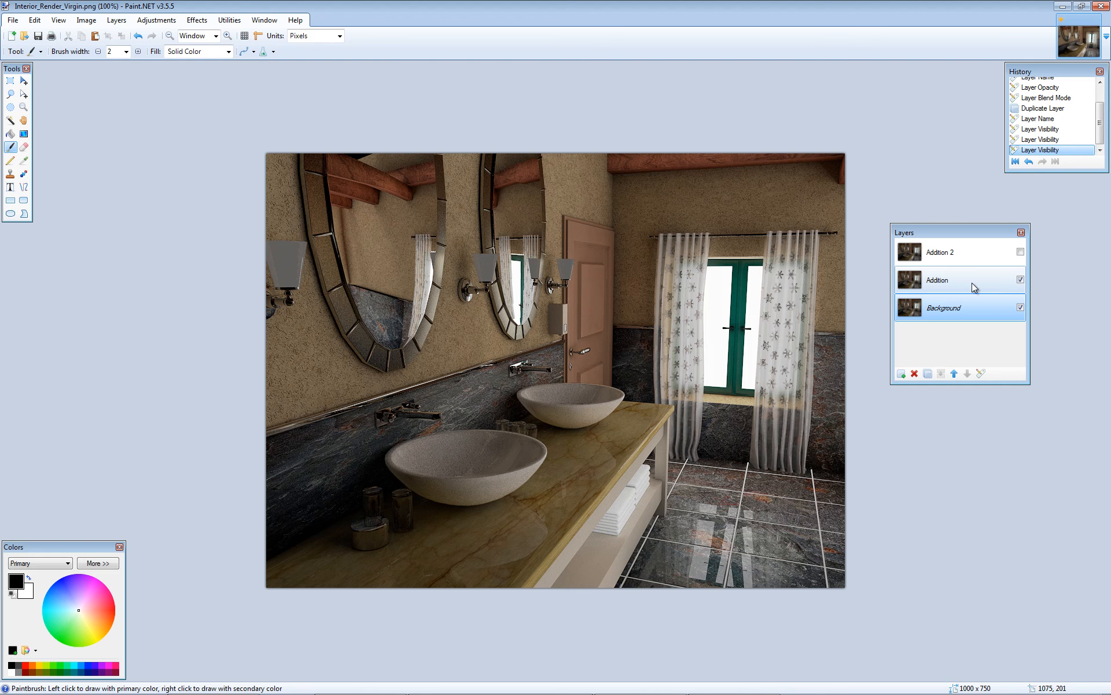
pyautogui.click(1020, 253)
pyautogui.moveTo(984, 234); pyautogui.dragTo(967, 210)
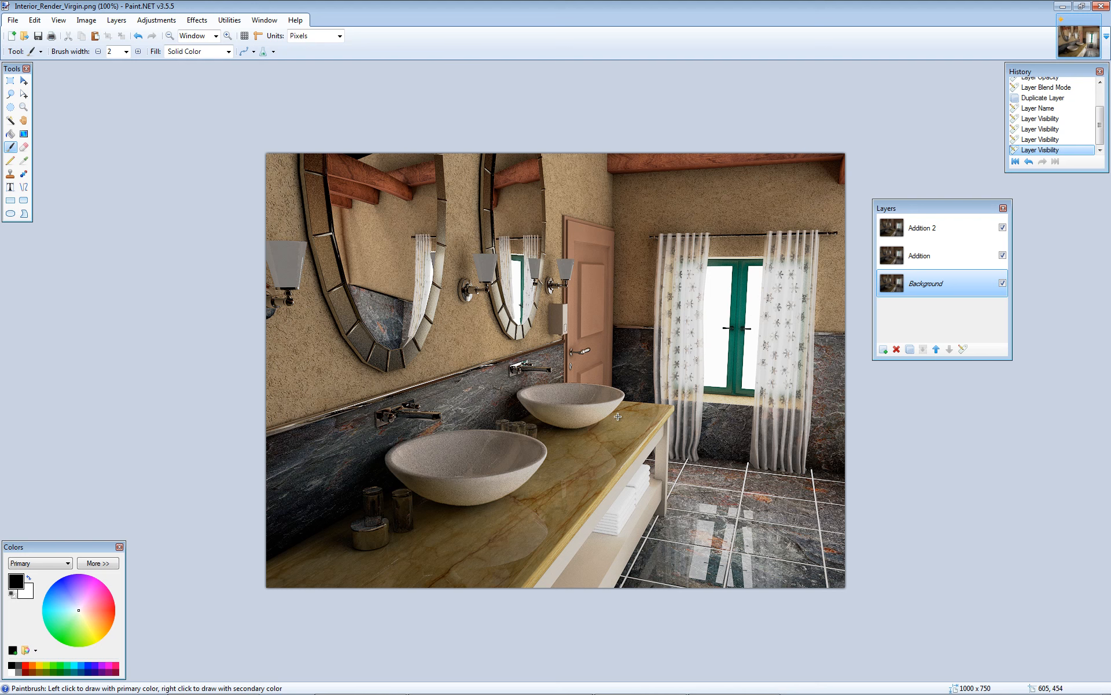
# - Set the Addition 2 layer's blend mode to Screen
pyautogui.click(931, 231)
pyautogui.doubleClick(930, 231)
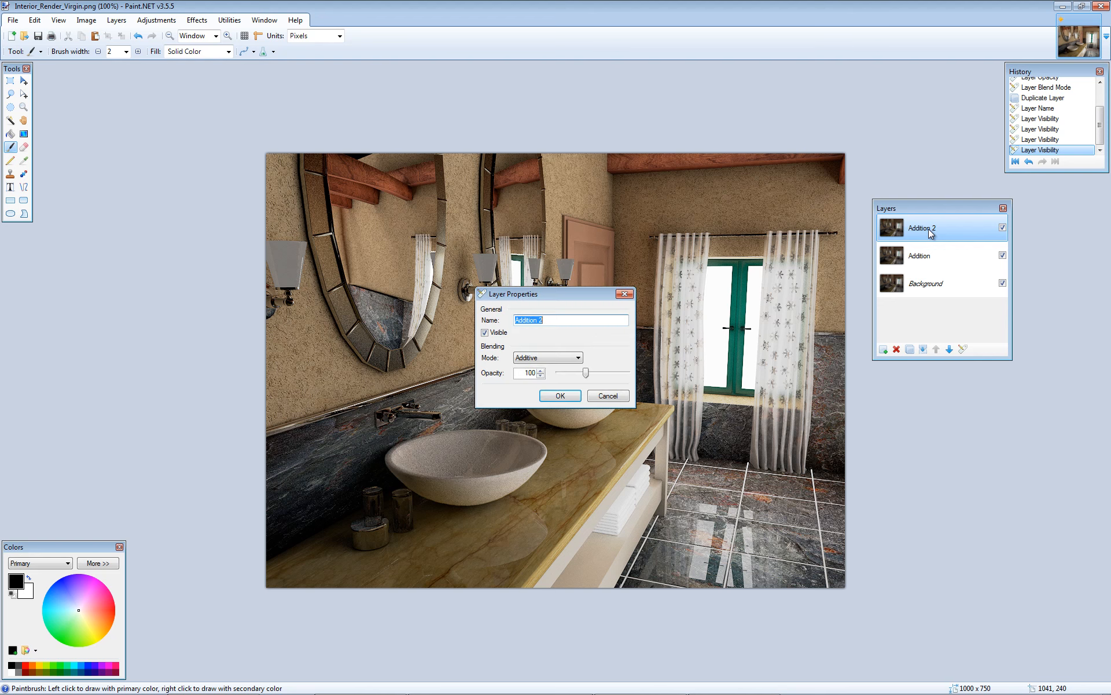
pyautogui.moveTo(582, 294); pyautogui.dragTo(928, 392)
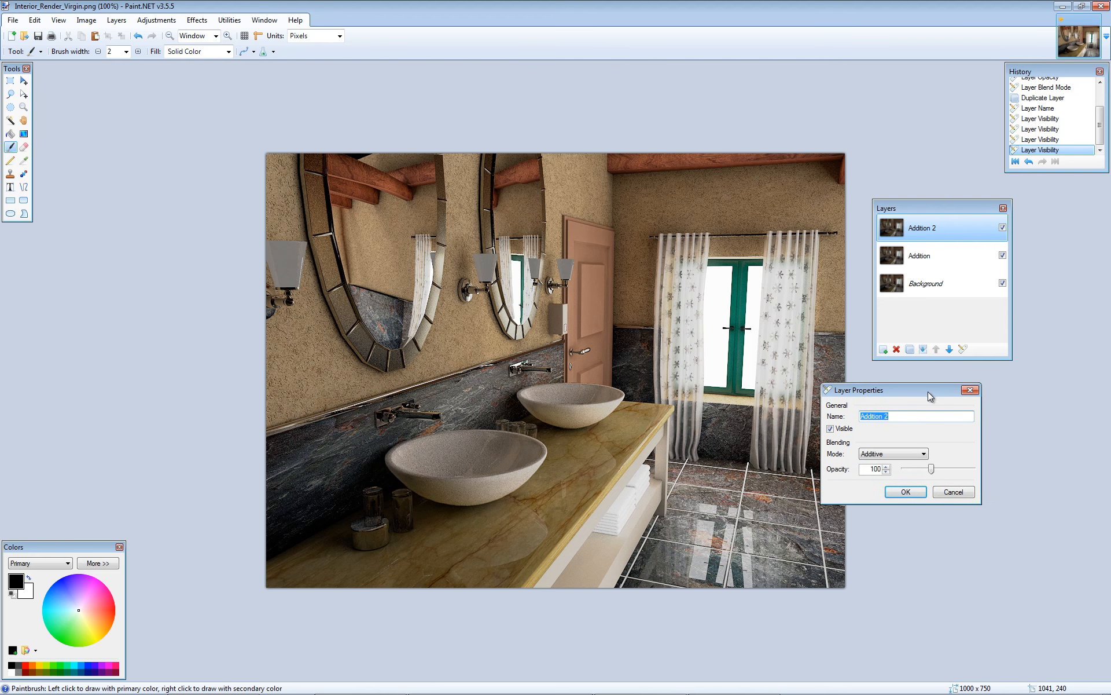
pyautogui.click(924, 454)
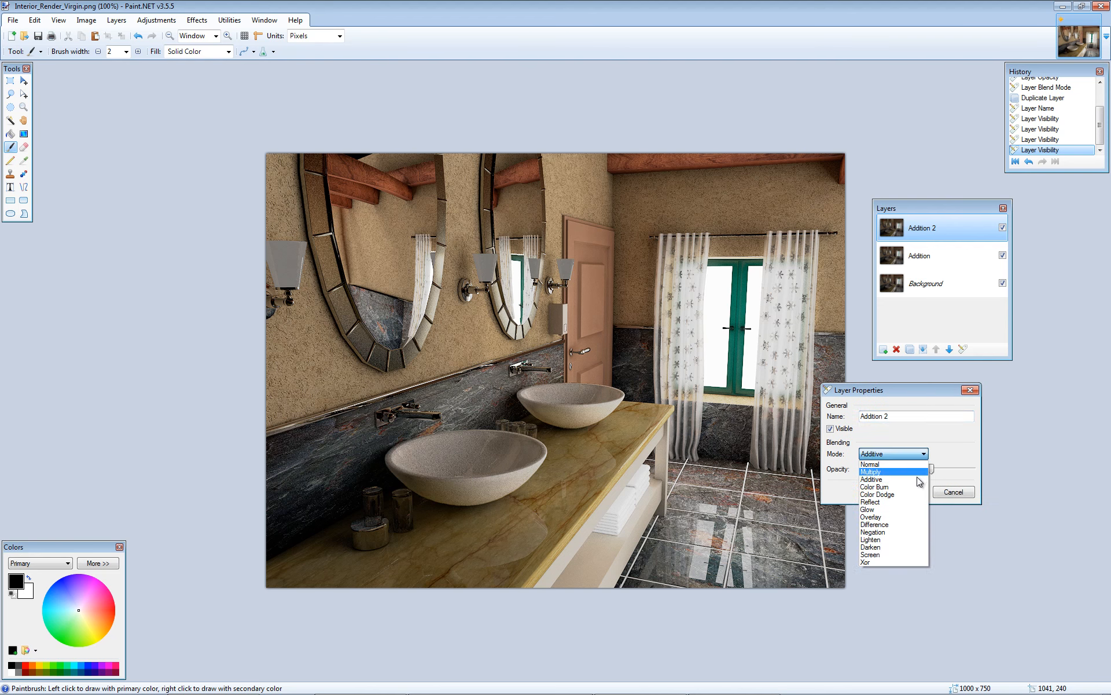
pyautogui.click(893, 554)
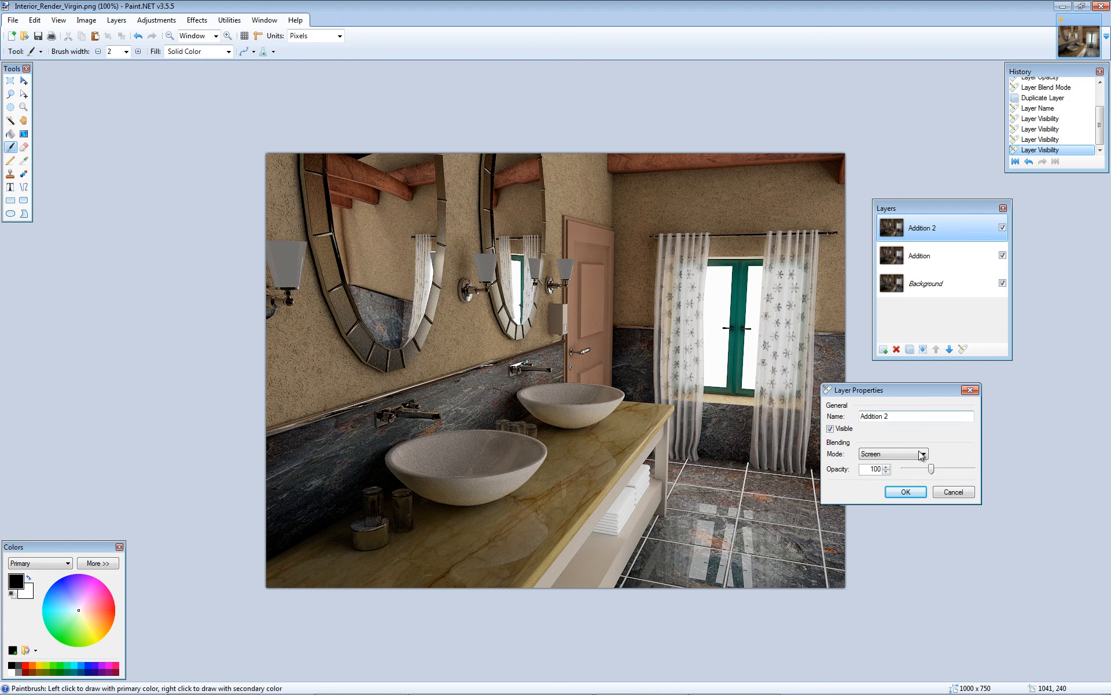
pyautogui.click(906, 491)
# - Hide the Addition layer and raise the Addition 2 layer's opacity to 255
pyautogui.click(1002, 255)
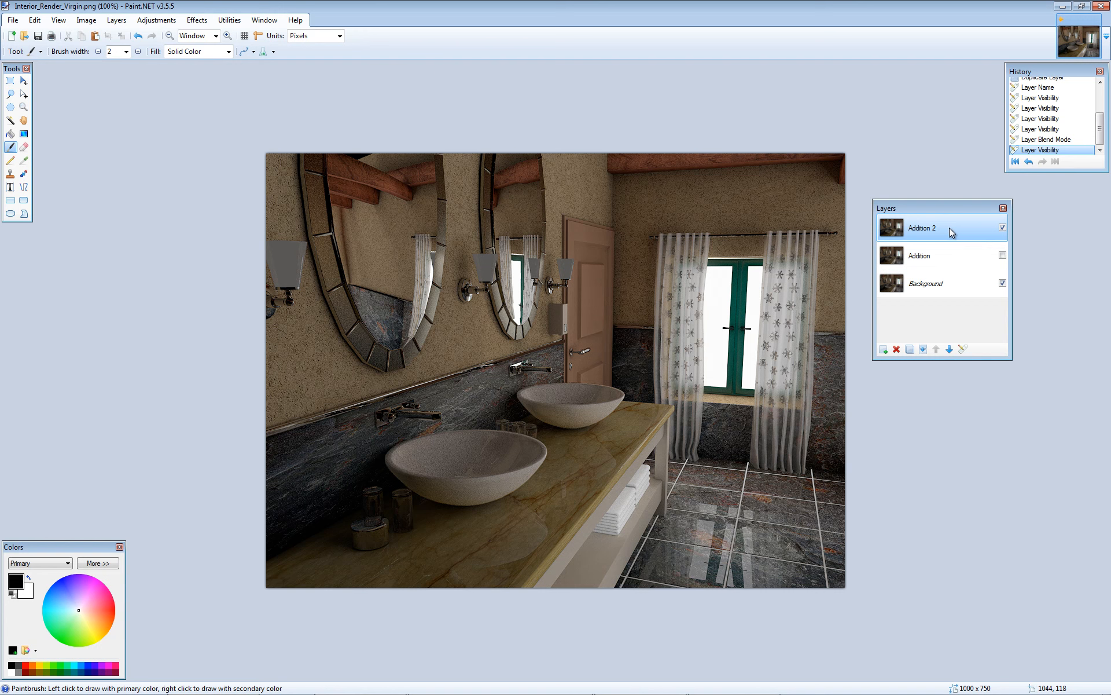
pyautogui.doubleClick(941, 227)
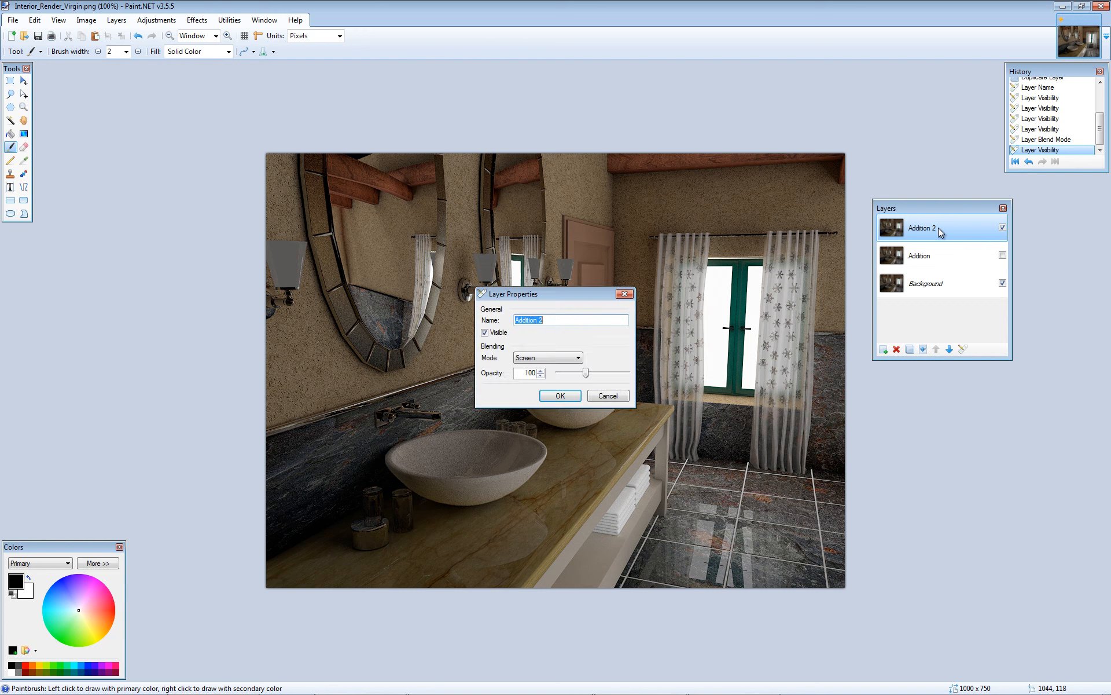
pyautogui.moveTo(586, 291); pyautogui.dragTo(957, 391)
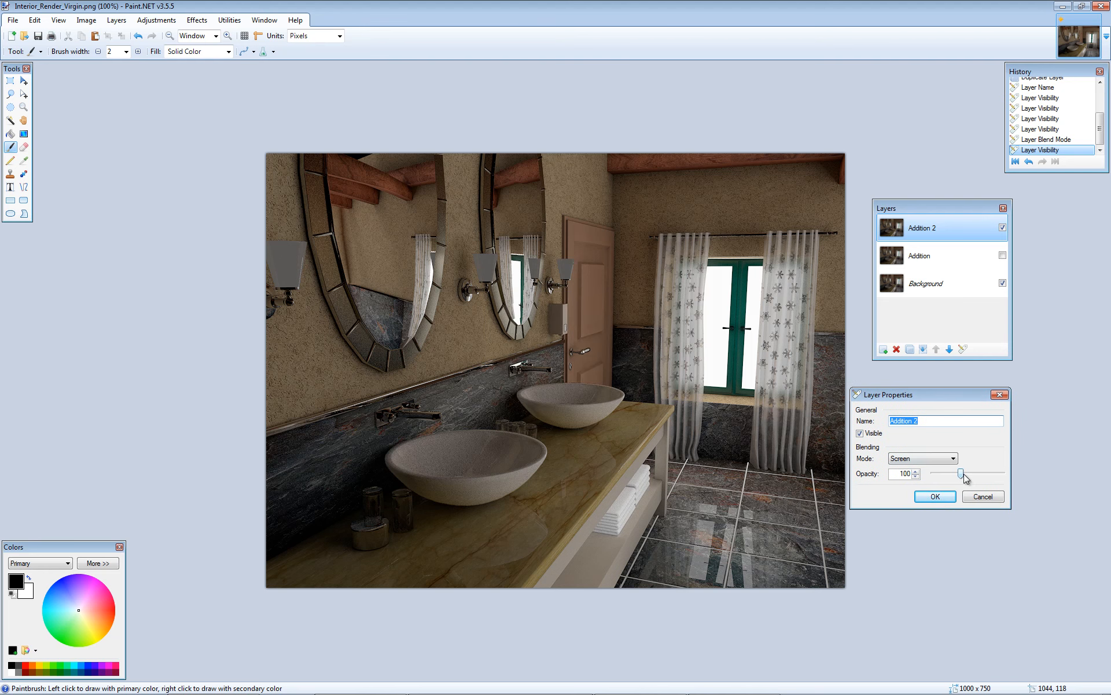
pyautogui.moveTo(963, 474)
pyautogui.mouseDown()
pyautogui.moveTo(1012, 474)
pyautogui.moveTo(960, 469)
pyautogui.moveTo(1006, 473)
pyautogui.moveTo(970, 477)
pyautogui.mouseUp()
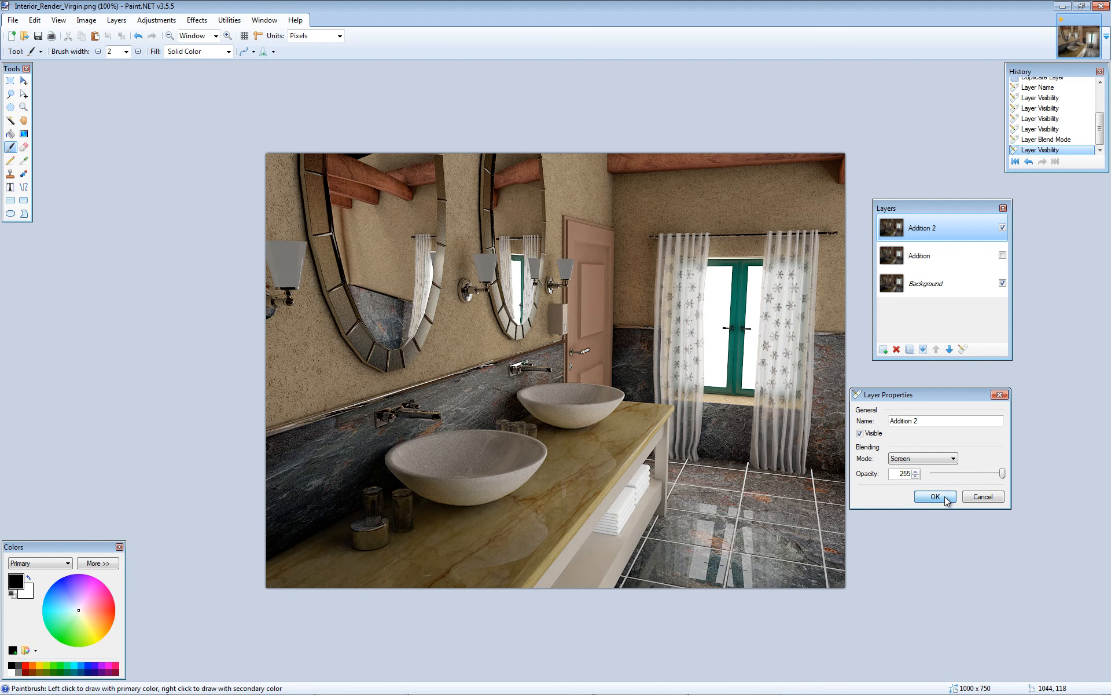
pyautogui.click(943, 496)
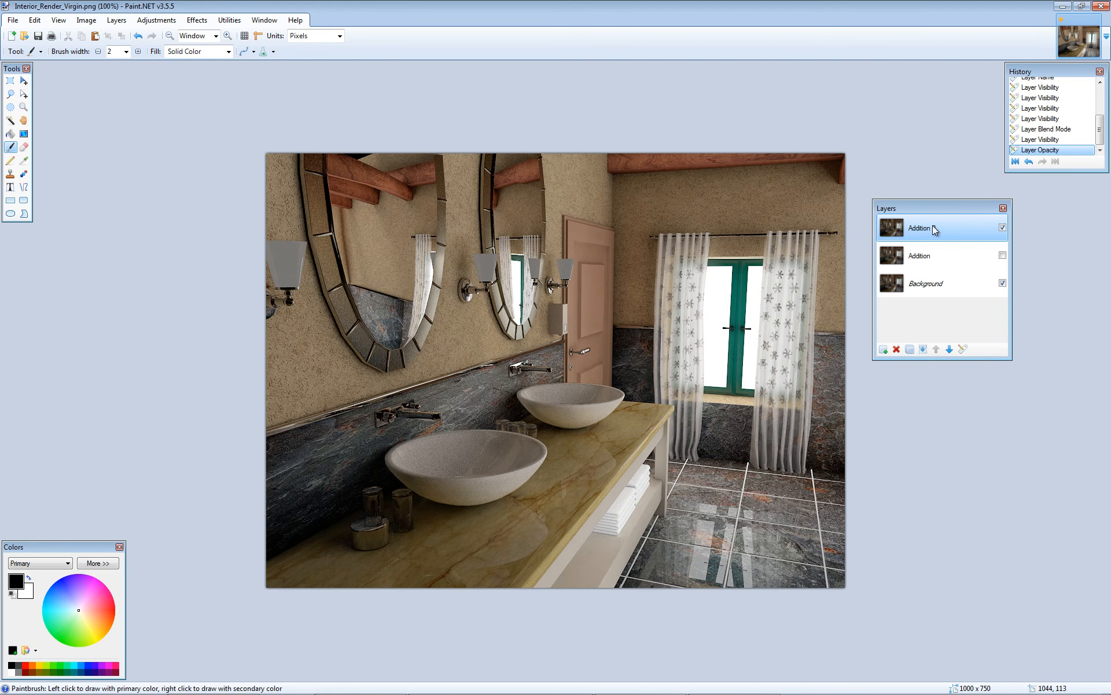
# - Apply a Gaussian Blur with a radius of 10 to the Addition 2 layer
pyautogui.click(209, 22)
pyautogui.moveTo(210, 46)
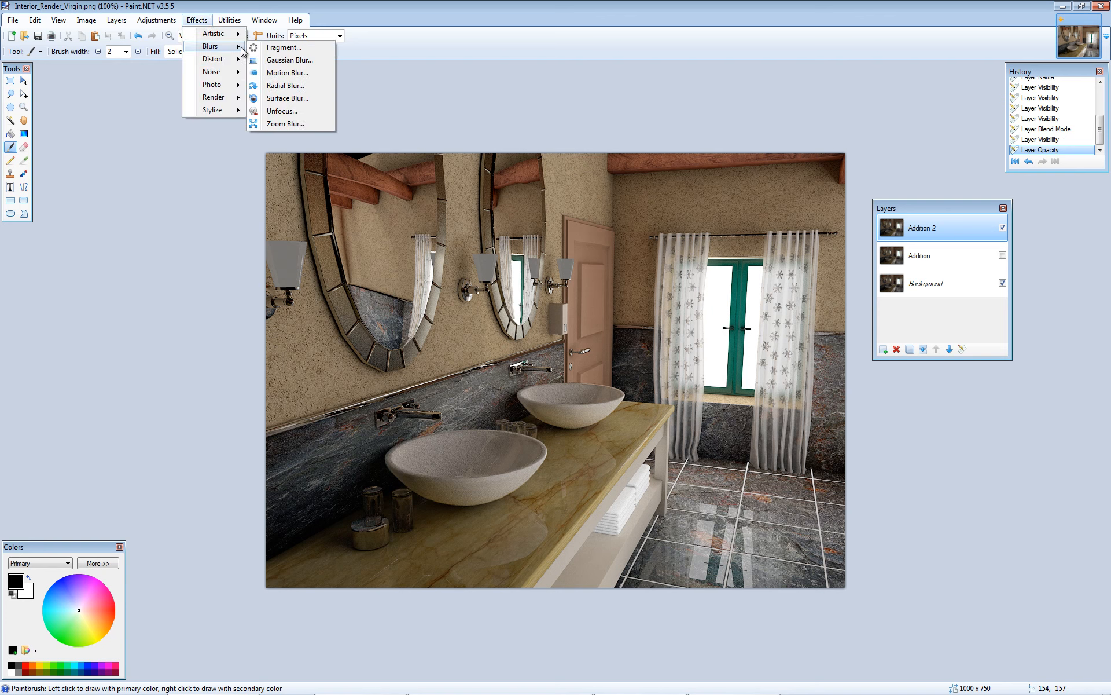
pyautogui.click(290, 59)
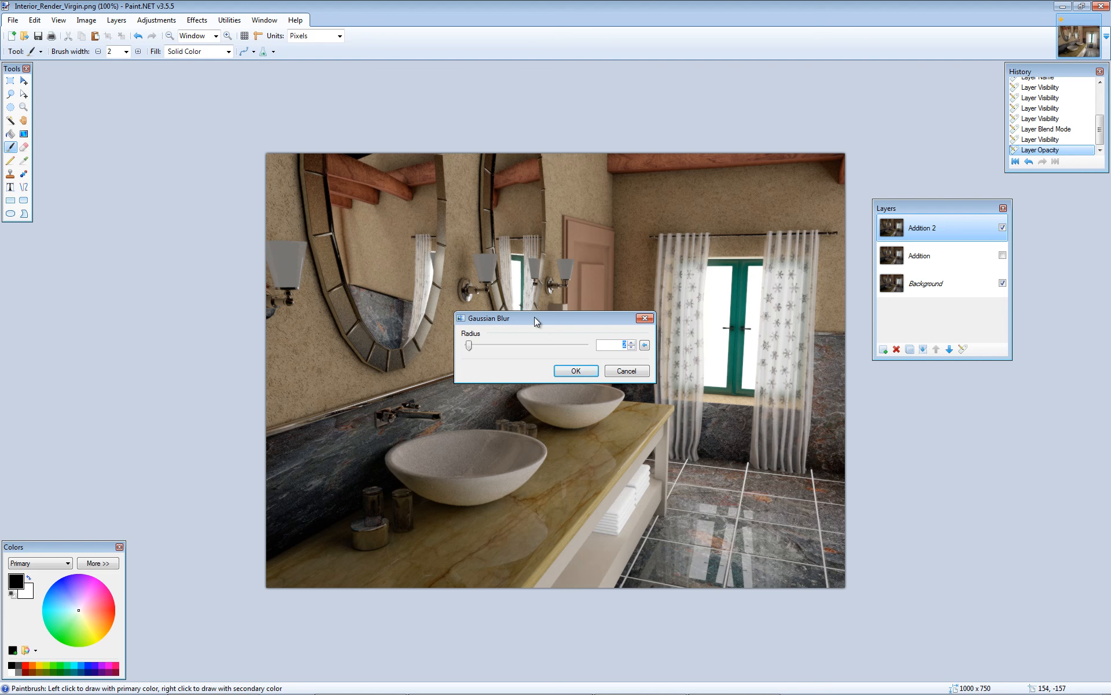
pyautogui.moveTo(549, 317); pyautogui.dragTo(954, 405)
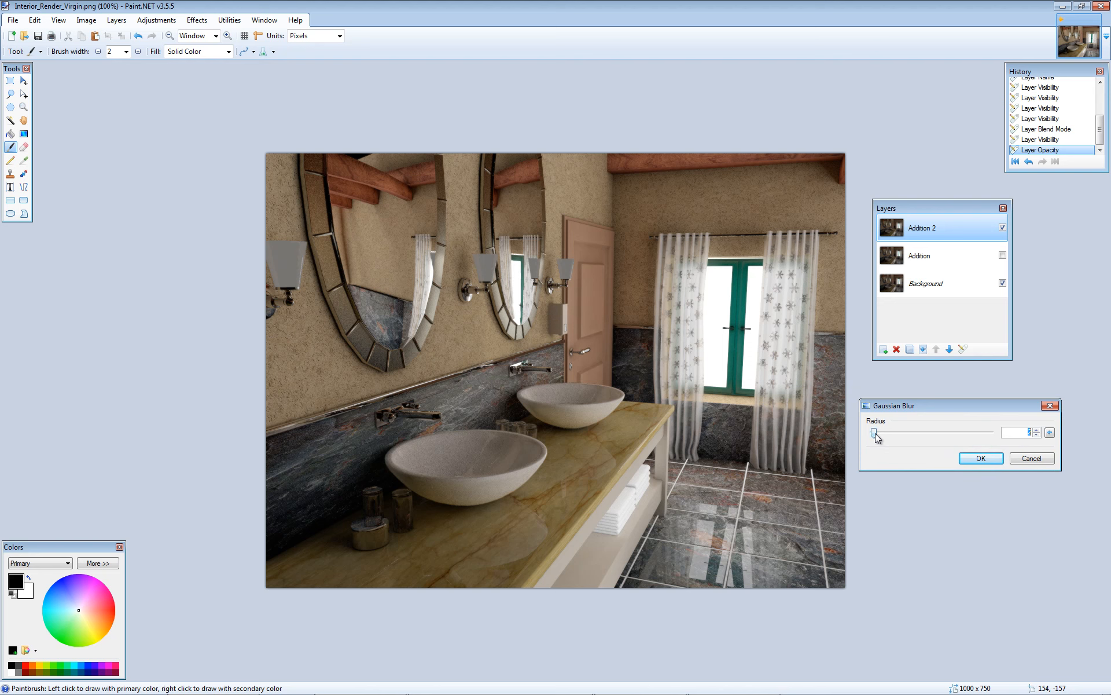
pyautogui.moveTo(874, 431); pyautogui.dragTo(880, 432)
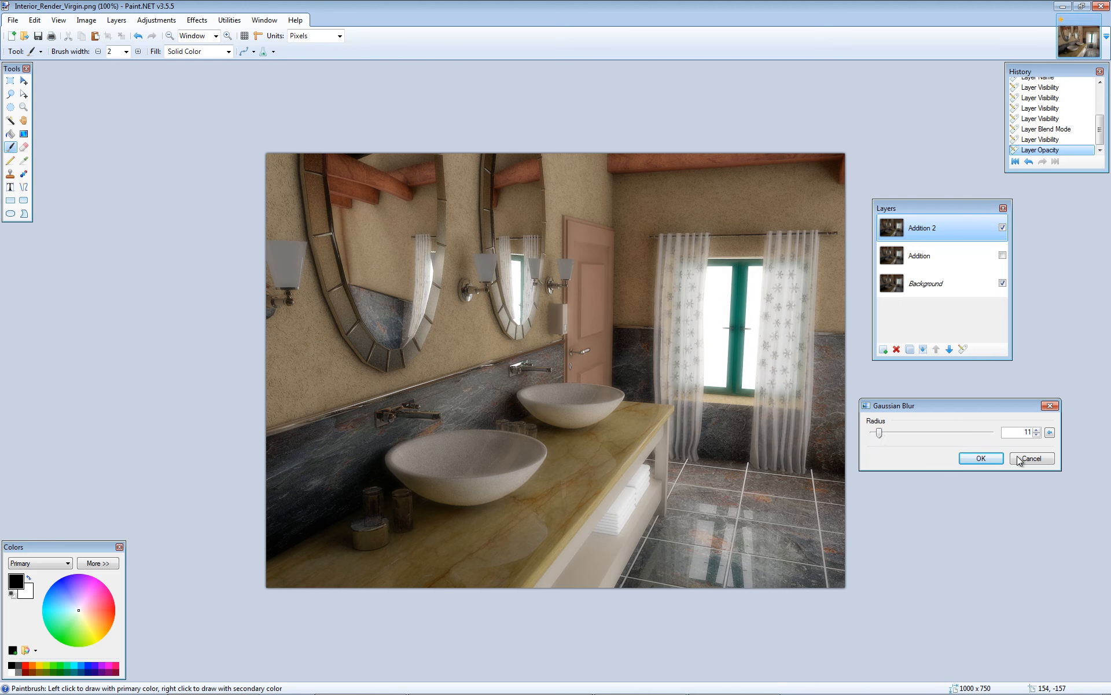
pyautogui.click(1036, 434)
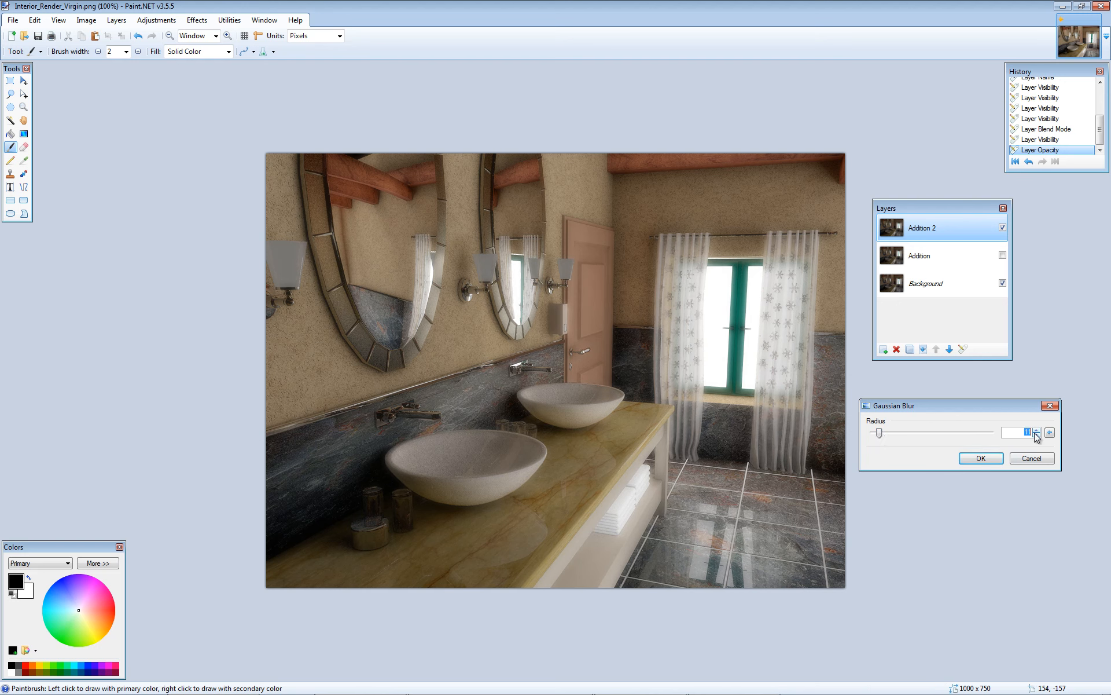
pyautogui.click(981, 458)
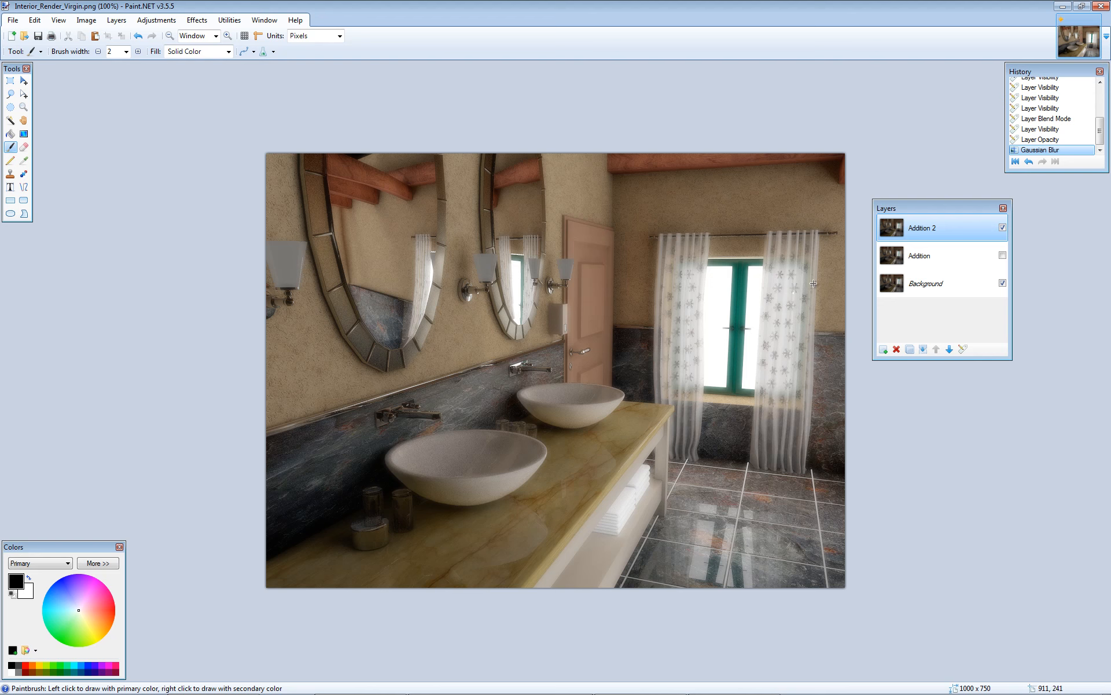
# - Set the Addition 2 layer's opacity to 100 and make the Addition layer visible again
pyautogui.doubleClick(935, 230)
pyautogui.moveTo(604, 299); pyautogui.dragTo(974, 387)
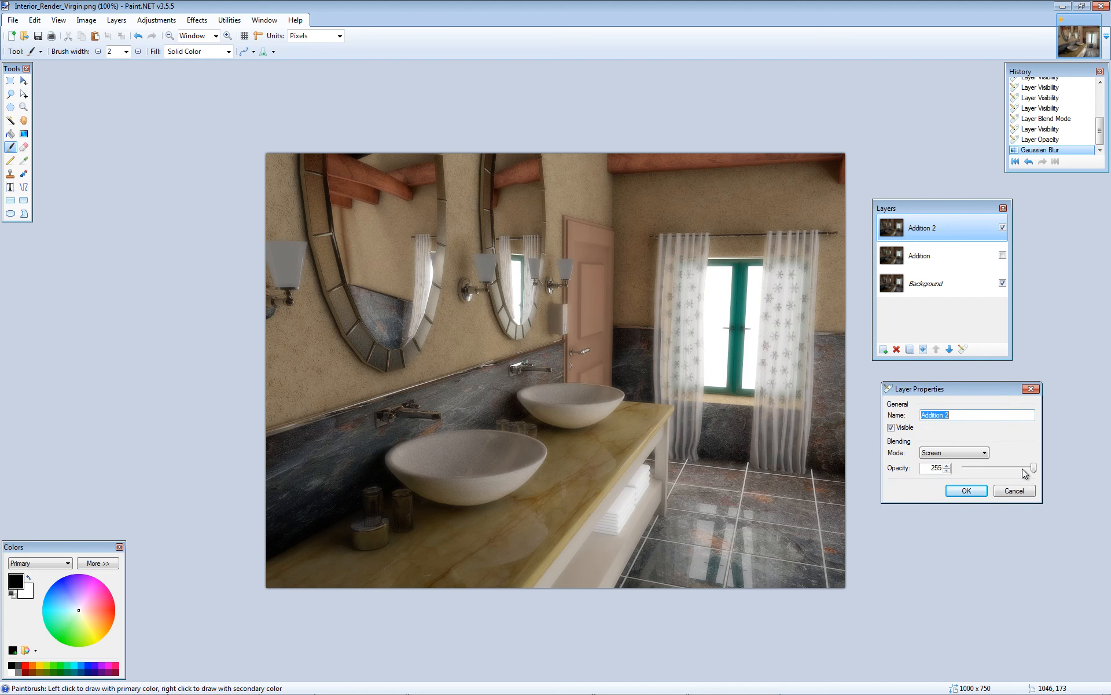
pyautogui.moveTo(1034, 467); pyautogui.dragTo(991, 465)
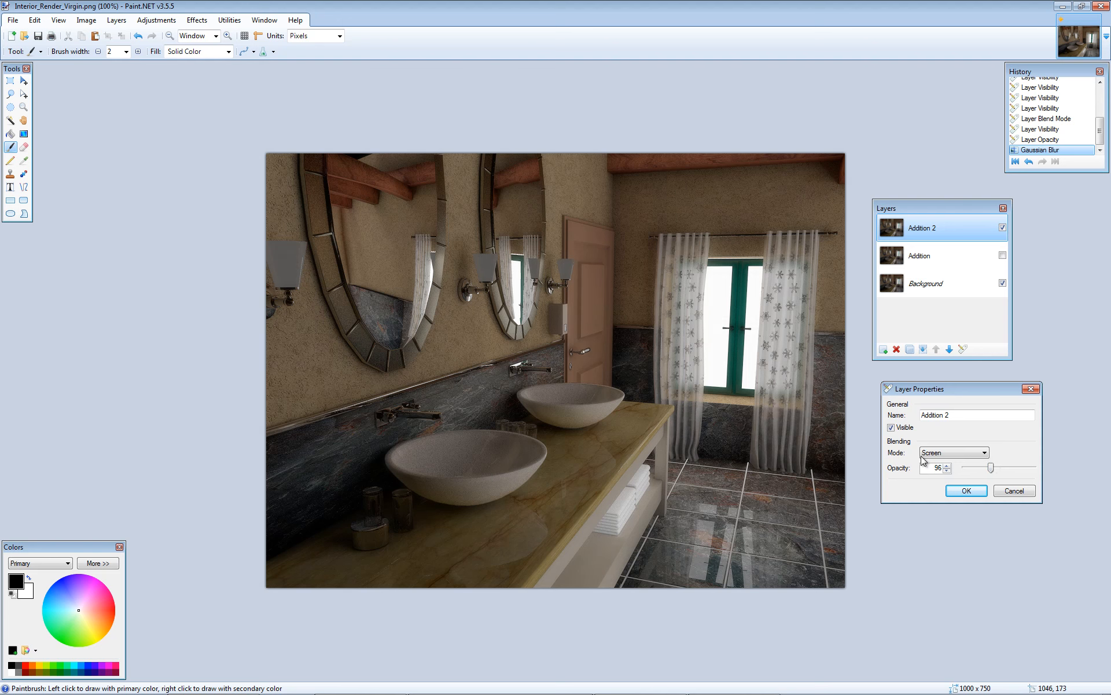
pyautogui.moveTo(931, 468); pyautogui.dragTo(946, 468)
pyautogui.write('100')
pyautogui.click(966, 491)
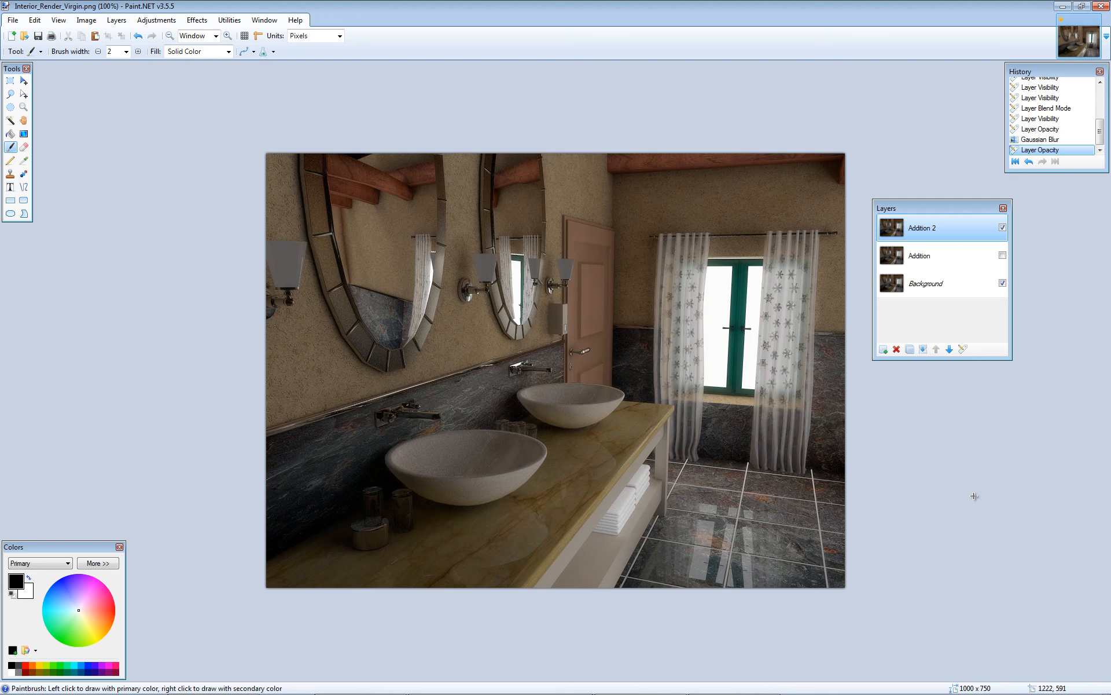
pyautogui.click(1003, 257)
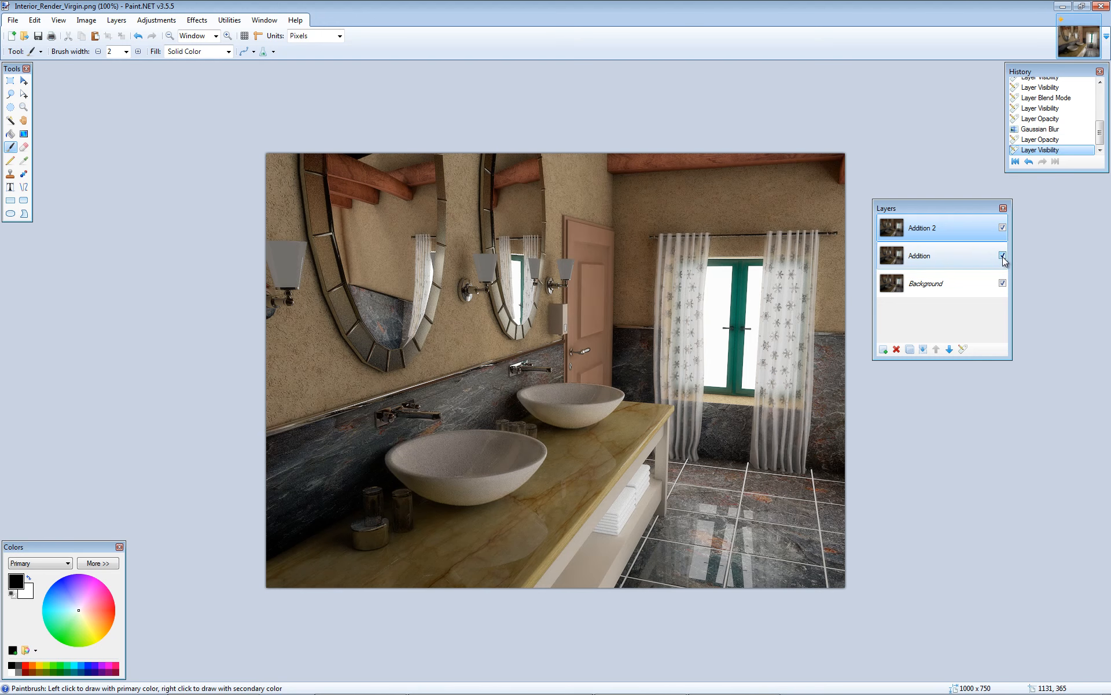
# - Preview the image with the Addition 2 layer's opacity lowered to 0 and restore it to 100
pyautogui.doubleClick(949, 226)
pyautogui.moveTo(557, 295); pyautogui.dragTo(933, 398)
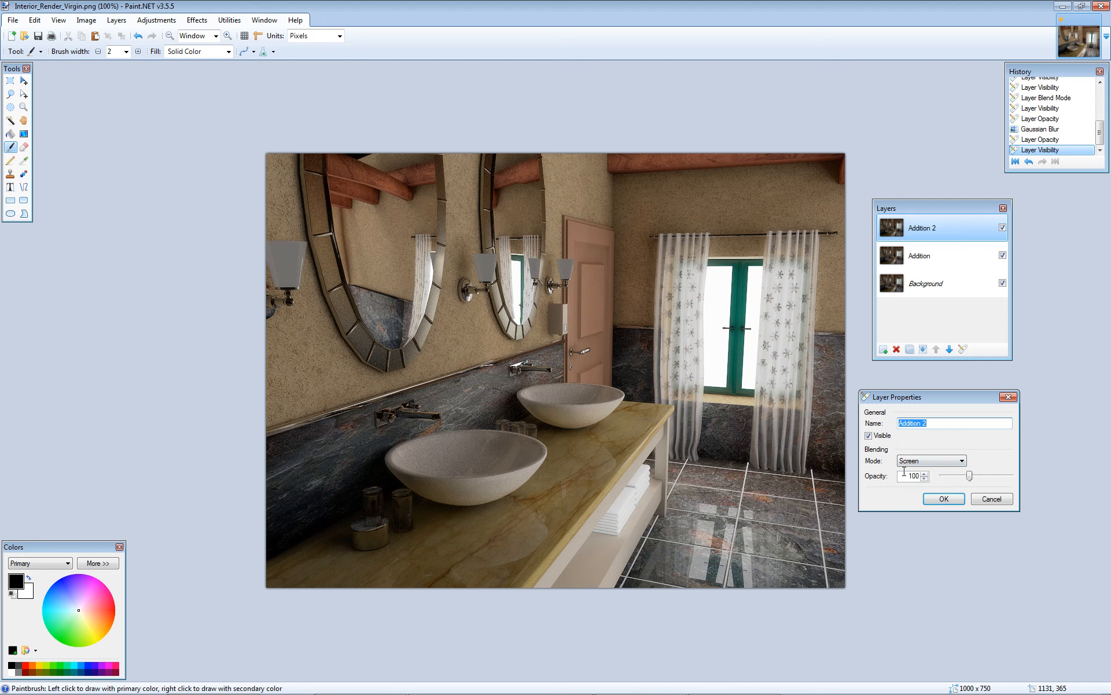
pyautogui.moveTo(970, 481); pyautogui.dragTo(941, 476)
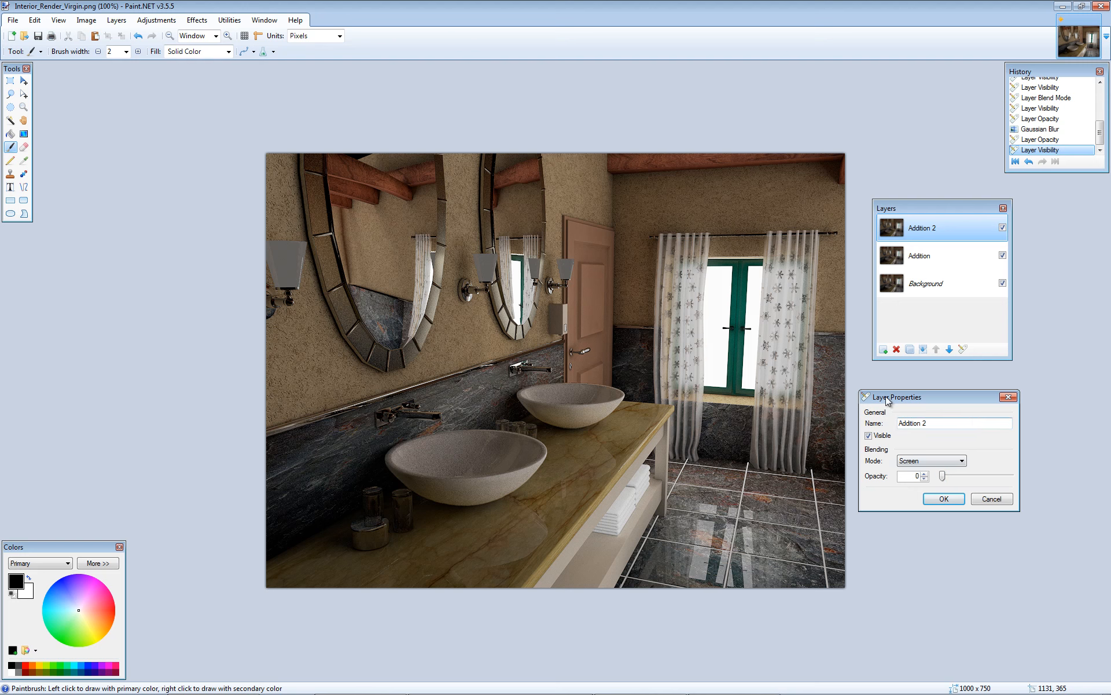
pyautogui.moveTo(908, 476); pyautogui.dragTo(931, 478)
pyautogui.click(945, 499)
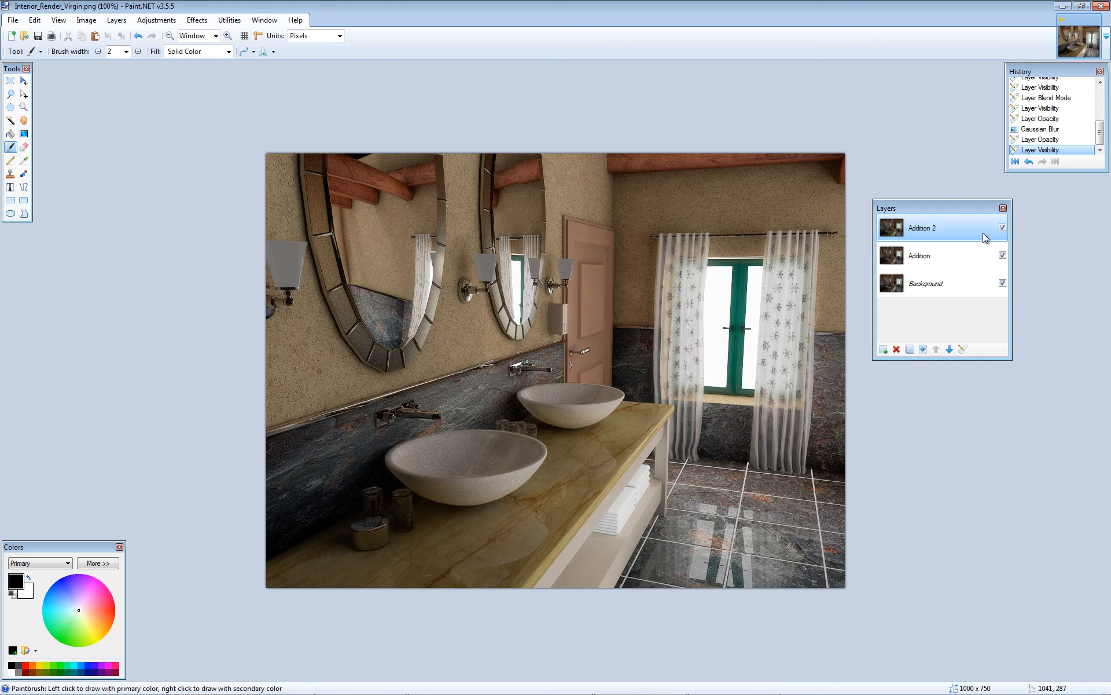
# - Compare the original render with the effects by hiding Addition 2 and Addition, and showing them again one at a time
pyautogui.click(1002, 227)
pyautogui.click(1002, 255)
pyautogui.click(959, 283)
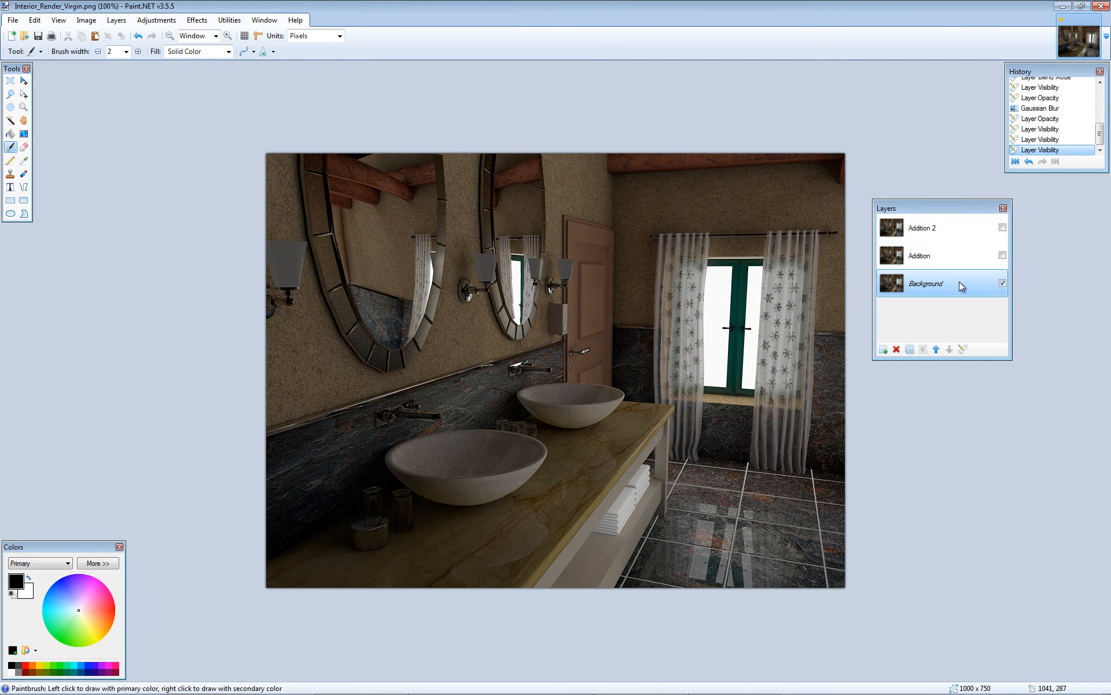
pyautogui.click(1003, 255)
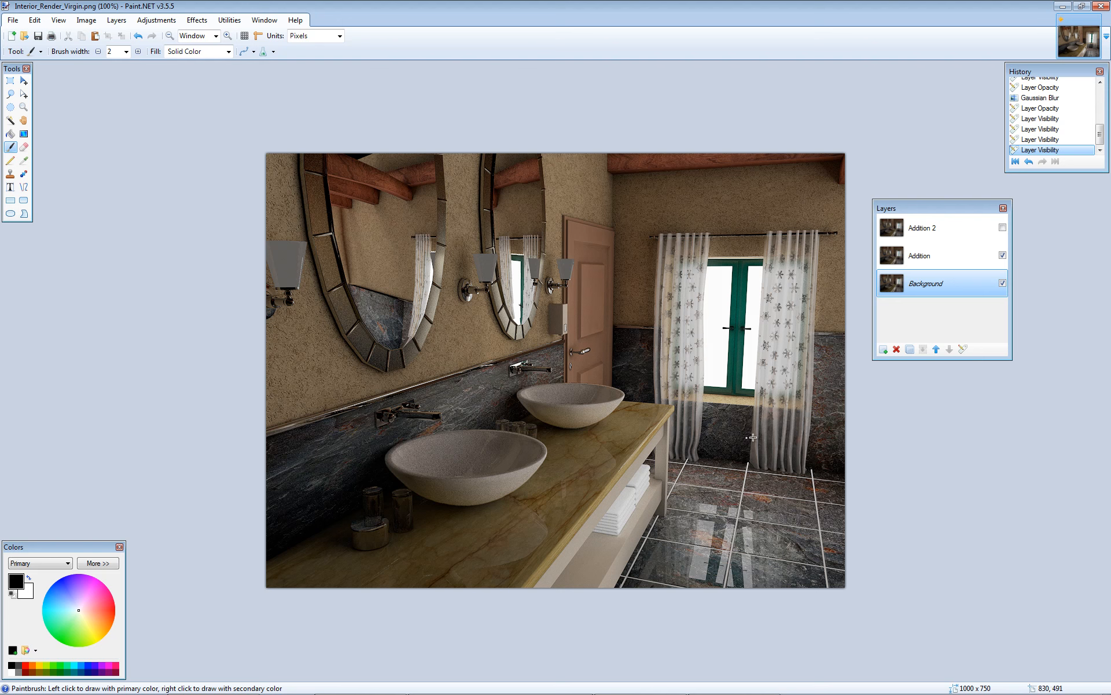
pyautogui.click(1003, 227)
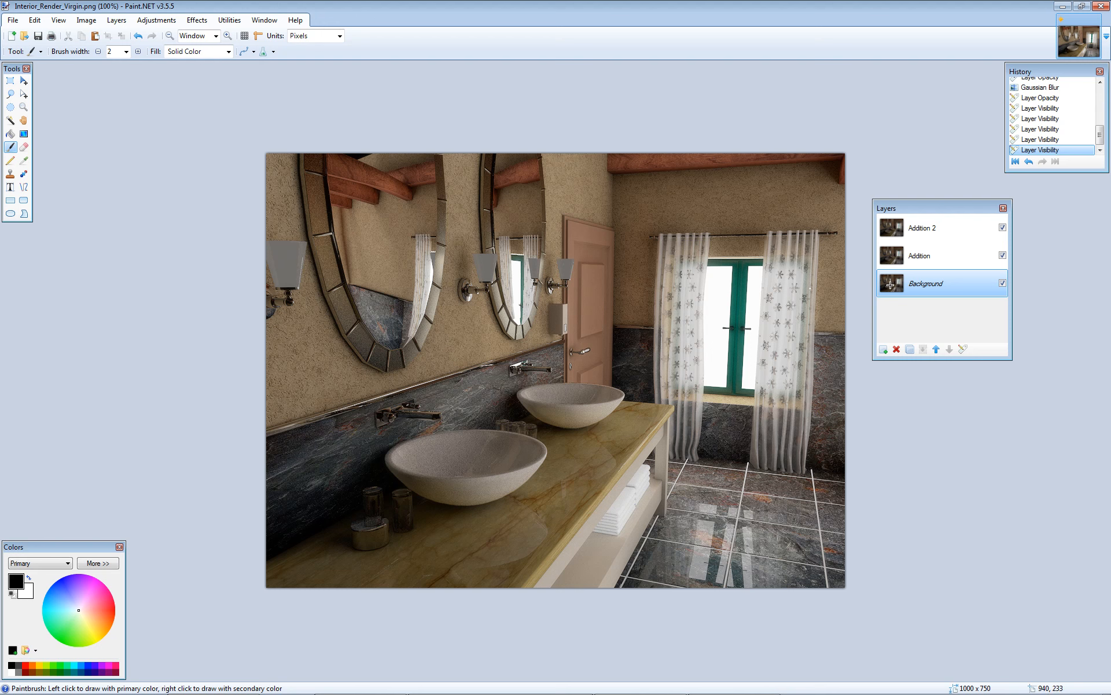
# - Raise the Addition 2 layer's opacity to 212, keeping the Screen blending mode
pyautogui.click(943, 234)
pyautogui.doubleClick(931, 234)
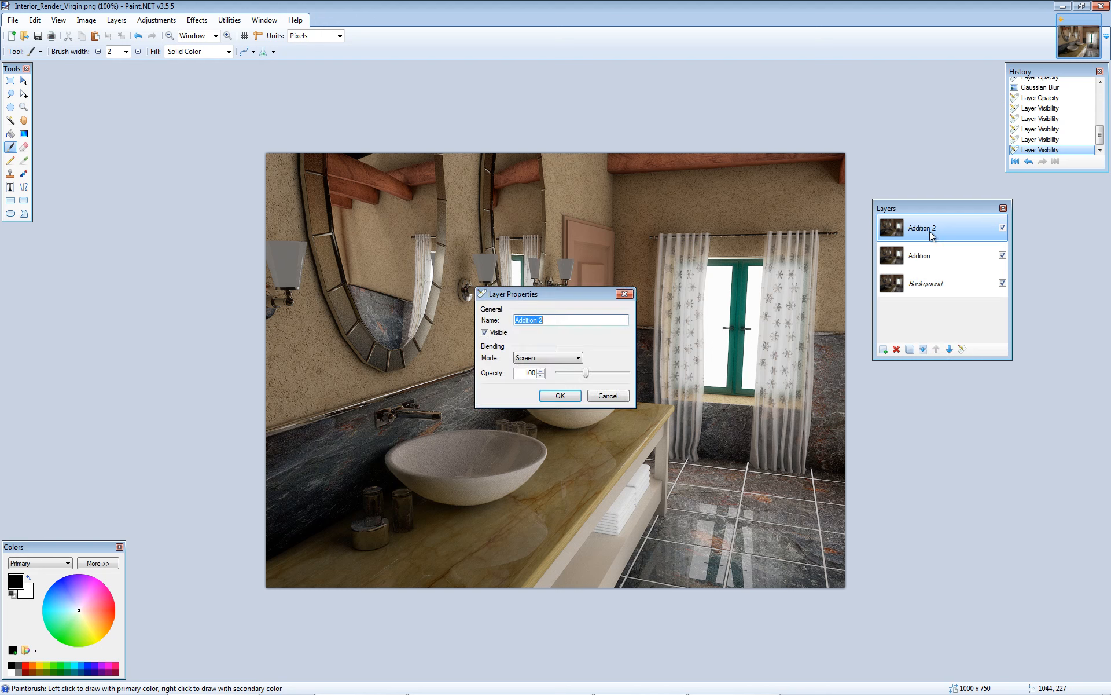
pyautogui.moveTo(572, 293); pyautogui.dragTo(960, 376)
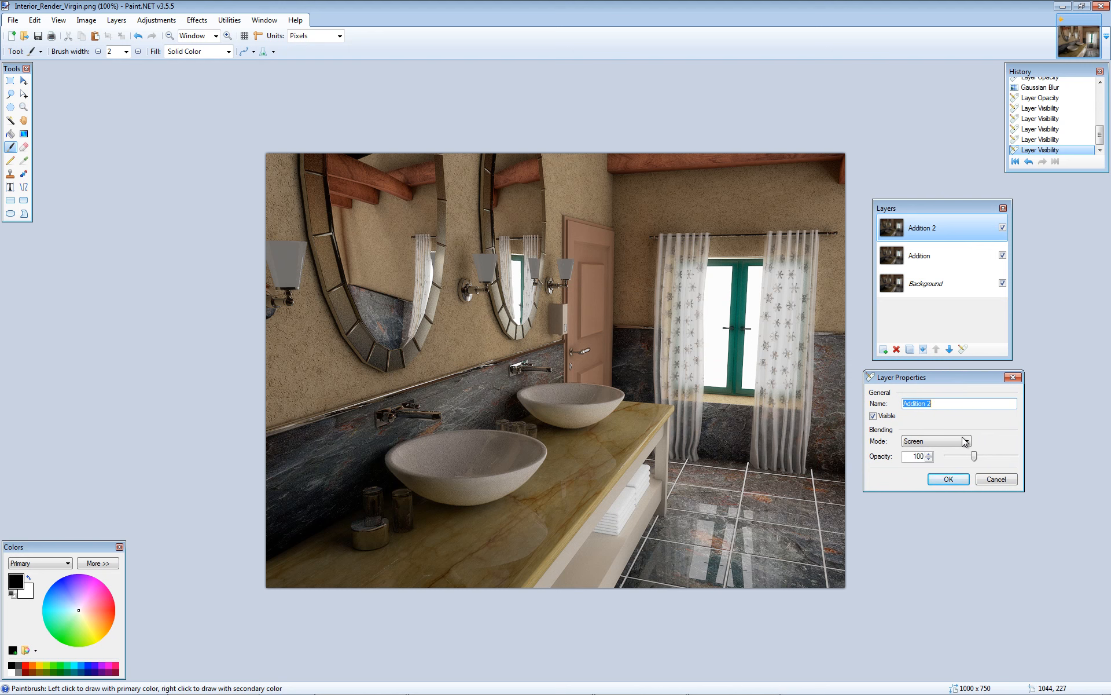
pyautogui.moveTo(975, 455); pyautogui.dragTo(1006, 460)
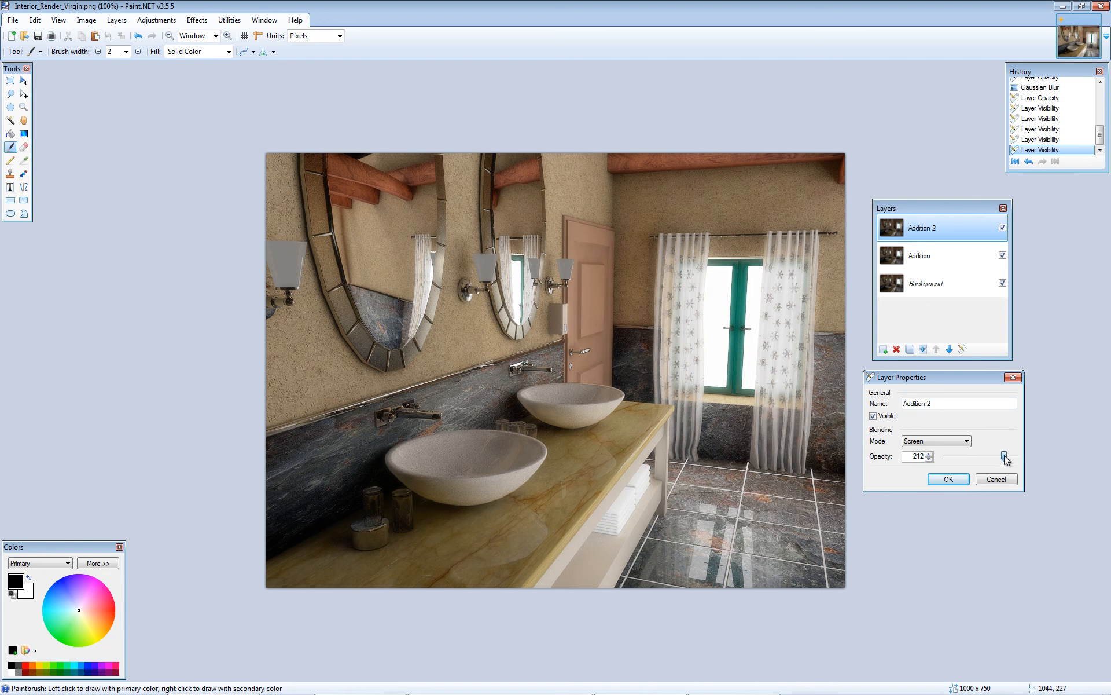
pyautogui.click(948, 479)
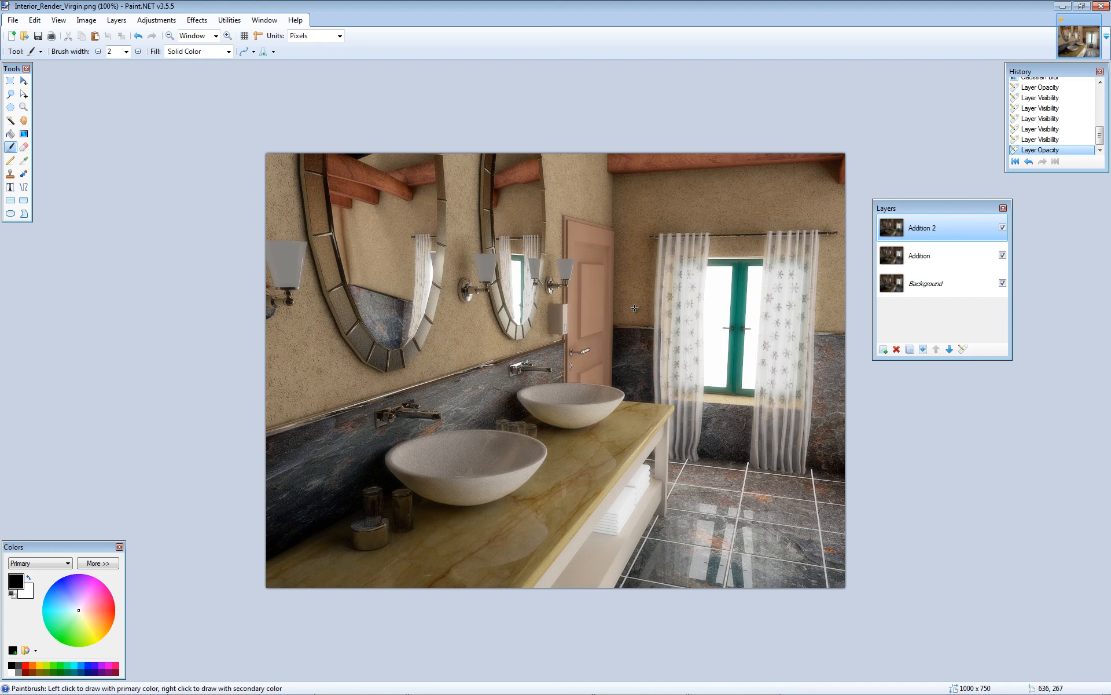